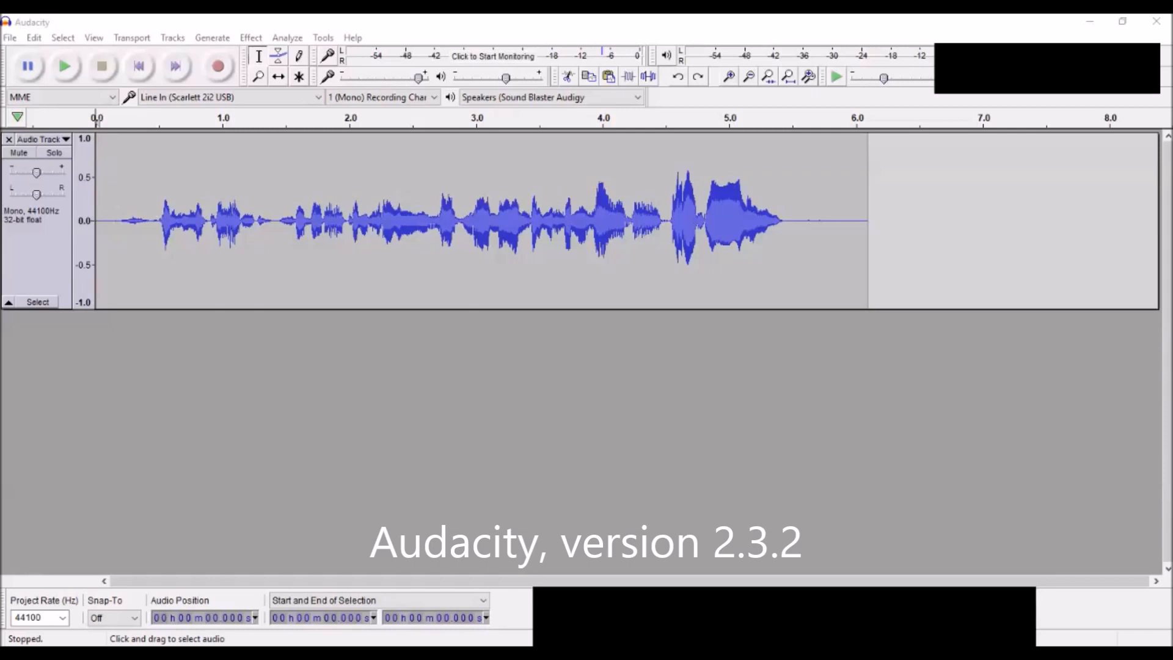
Play back the recording from near its start and around the loud peaks between about 4 and 5 seconds.
{"action": "left_click", "coordinate": [108, 220]}
{"action": "key", "text": "space"}
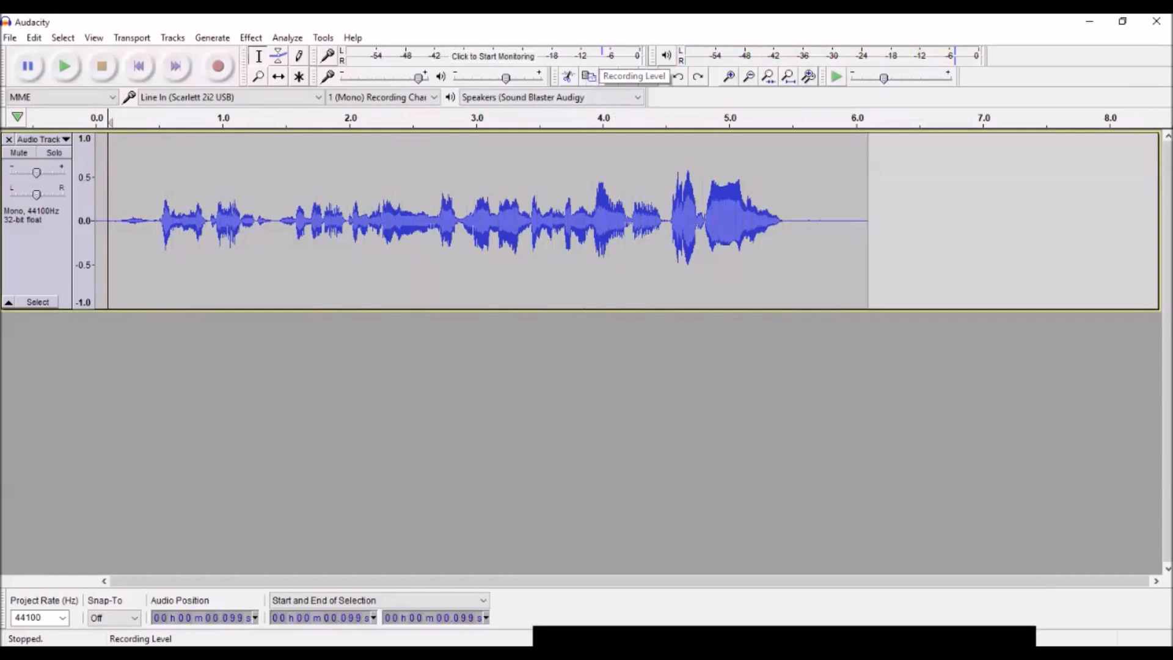
{"action": "left_click_drag", "start_coordinate": [666, 232], "coordinate": [728, 232]}
{"action": "key", "text": "space"}
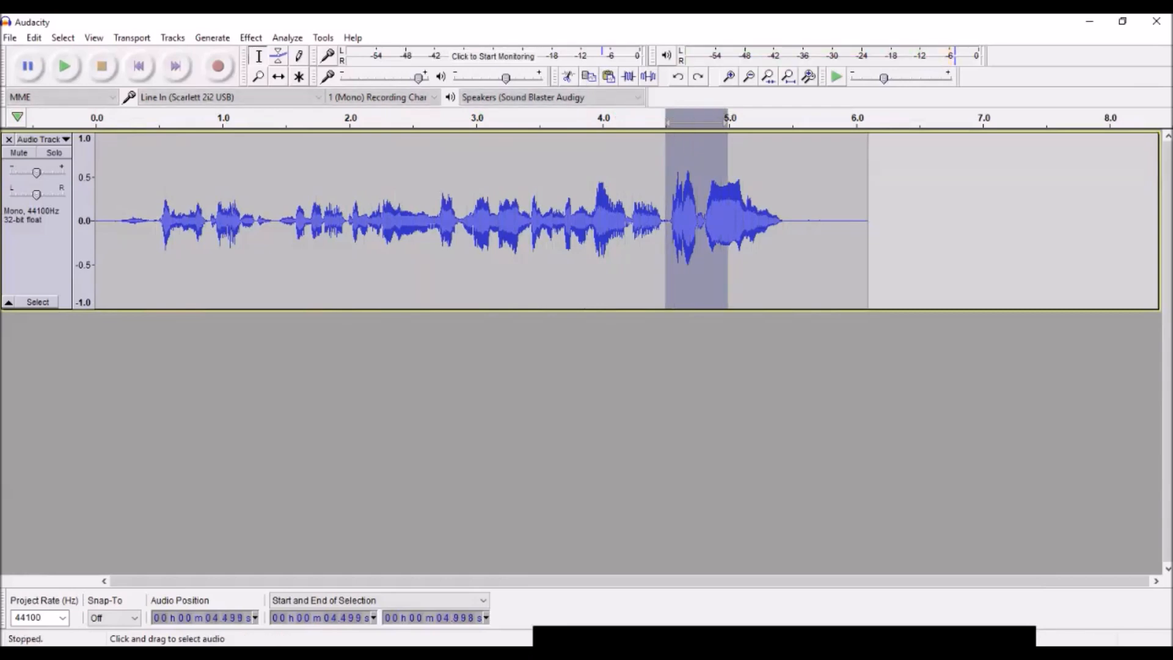
{"action": "left_click", "coordinate": [502, 232]}
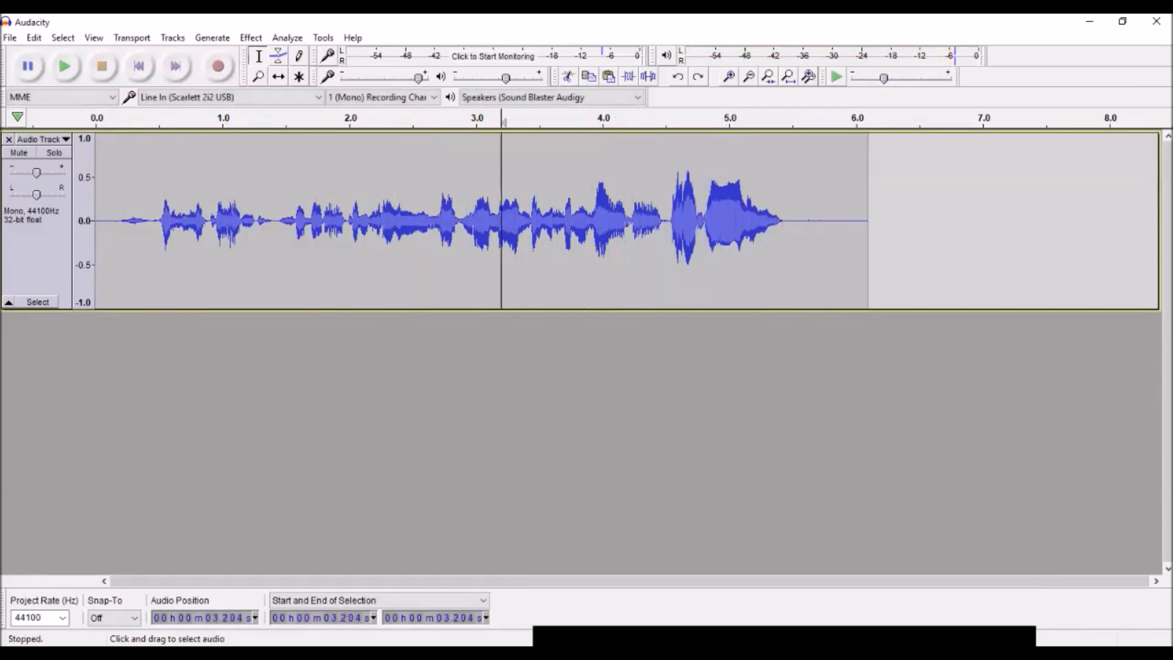
{"action": "left_click", "coordinate": [598, 233]}
{"action": "key", "text": "space"}
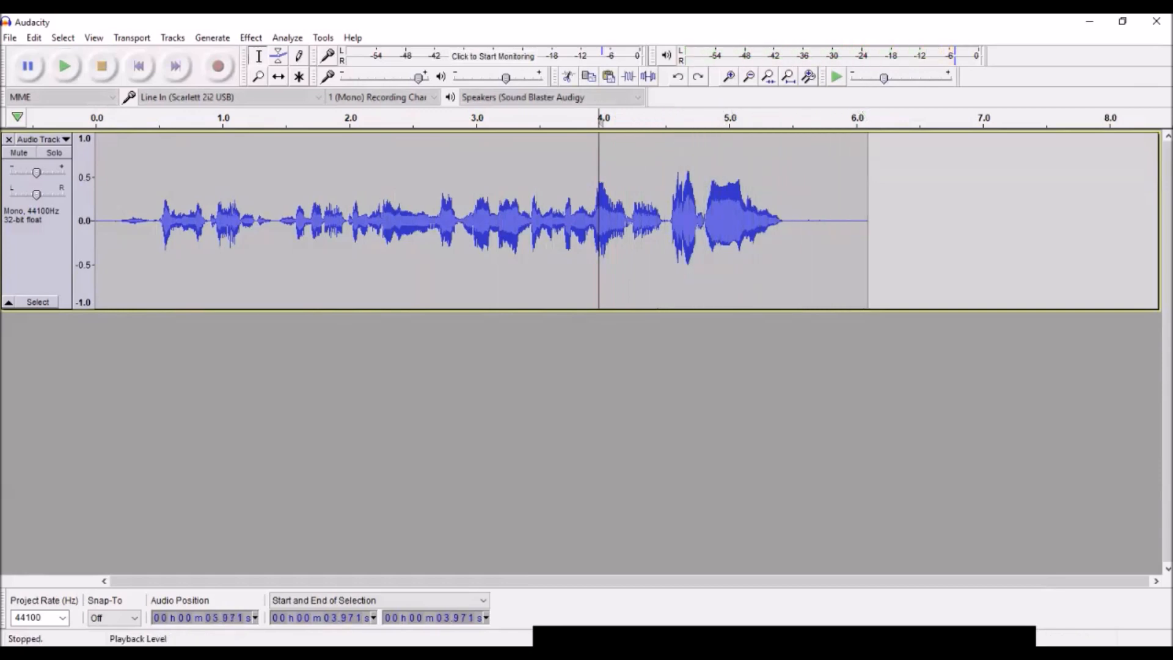
{"action": "key", "text": "space"}
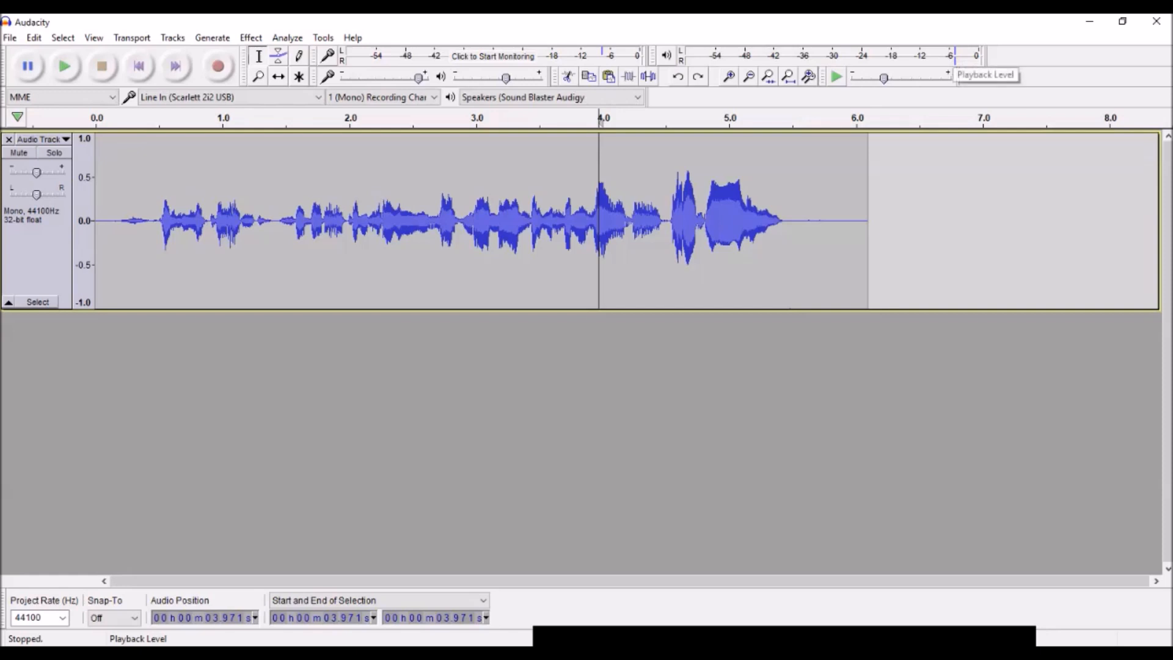
Normalize the whole clip to a peak amplitude of -12 dB with DC offset removal on.
{"action": "double_click", "coordinate": [151, 221]}
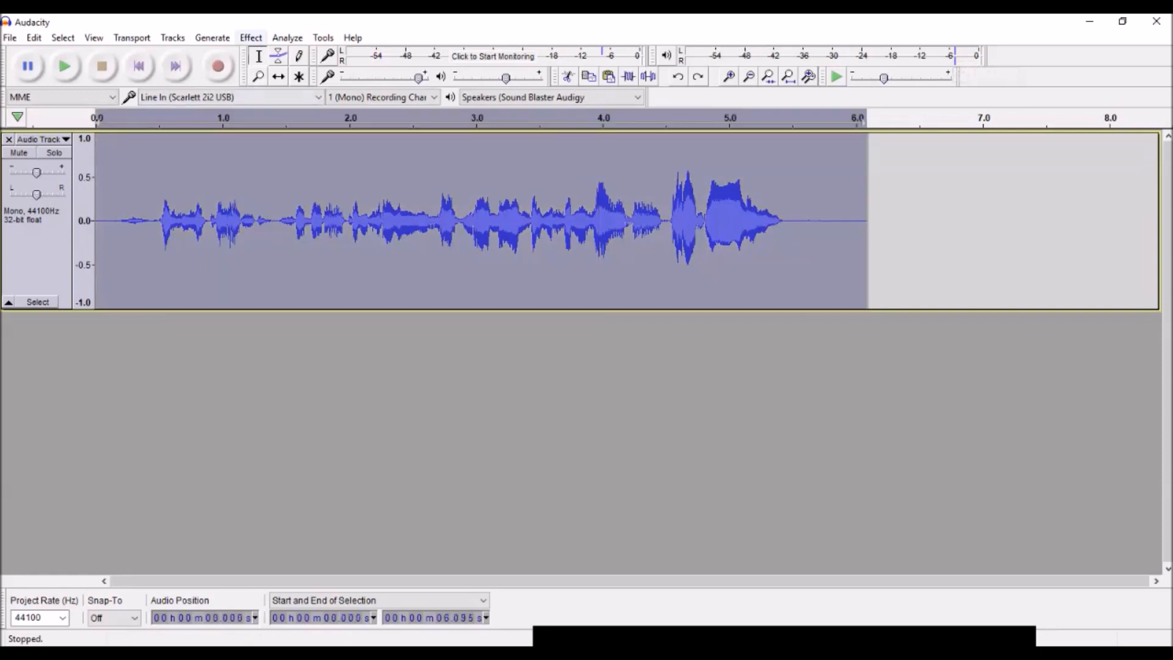
{"action": "left_click", "coordinate": [251, 37]}
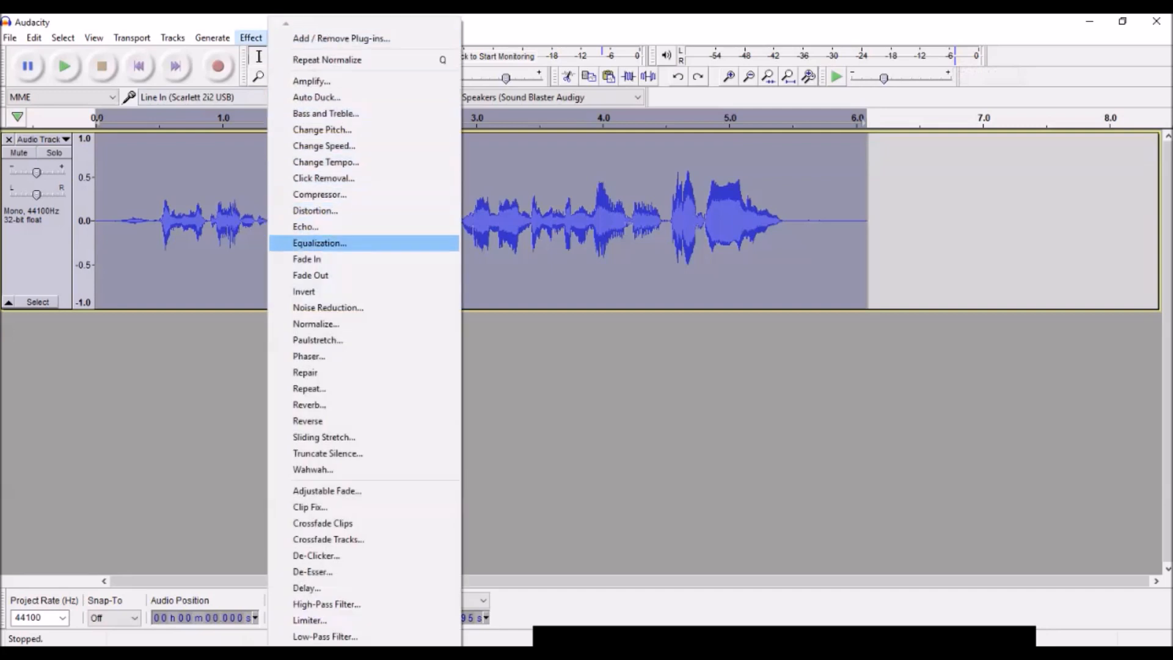
{"action": "left_click", "coordinate": [316, 324]}
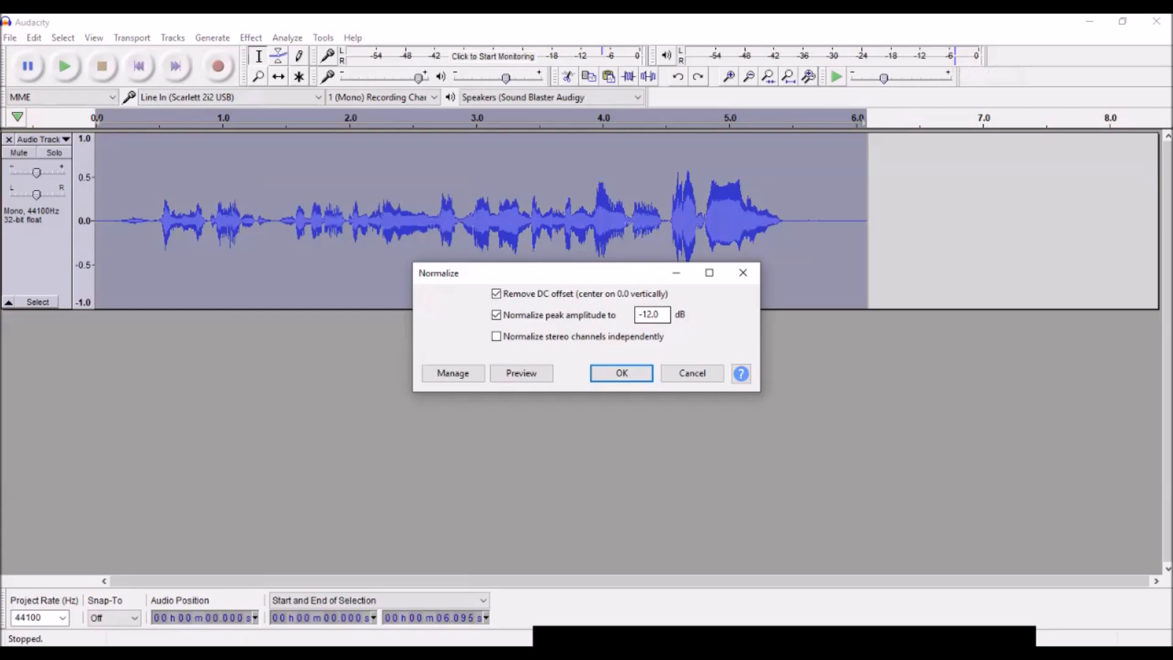
{"action": "left_click_drag", "start_coordinate": [644, 314], "coordinate": [651, 314]}
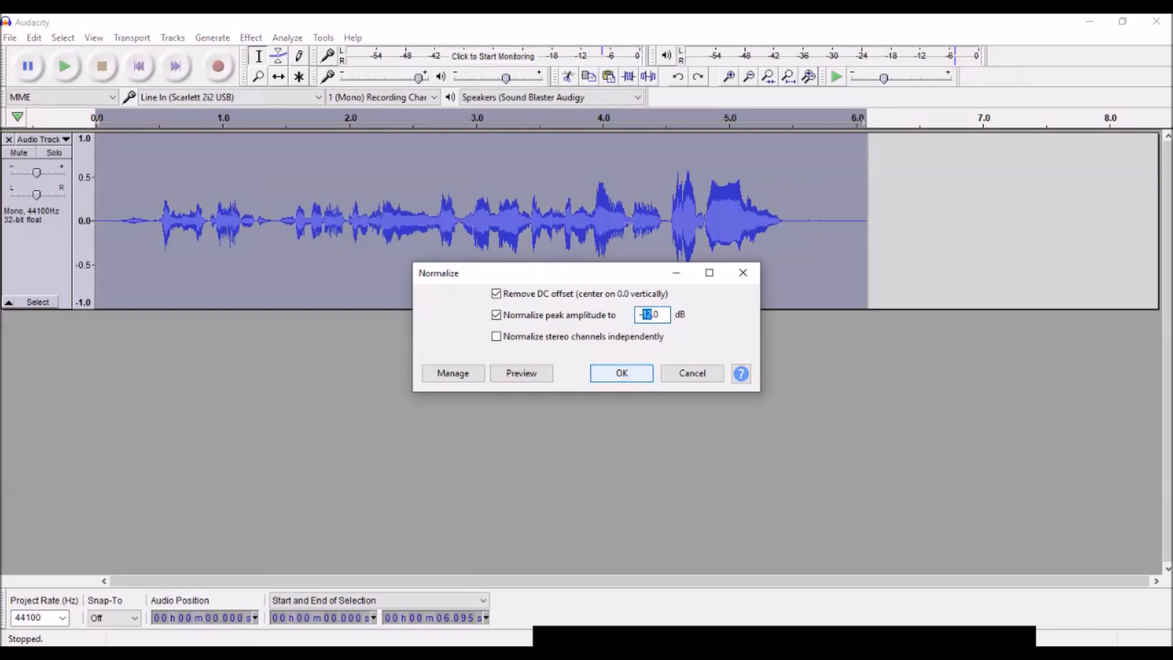
{"action": "left_click", "coordinate": [621, 373]}
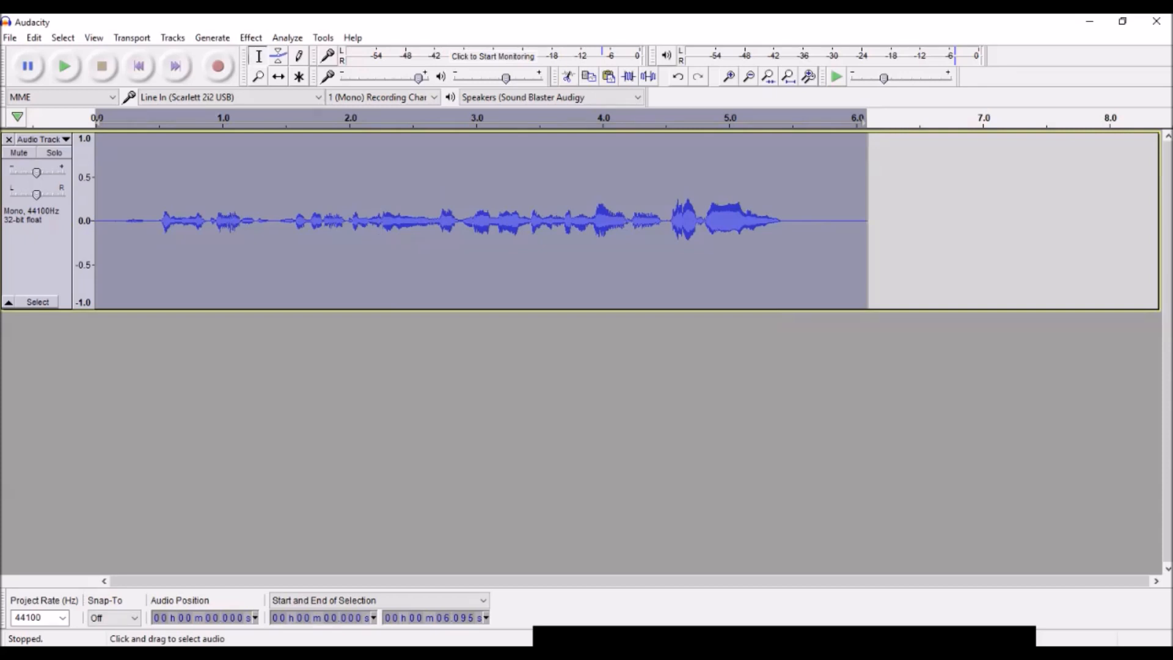
Play the clip from about 0.5 seconds, and undo the last normalization.
{"action": "left_click", "coordinate": [162, 244]}
{"action": "key", "text": "space"}
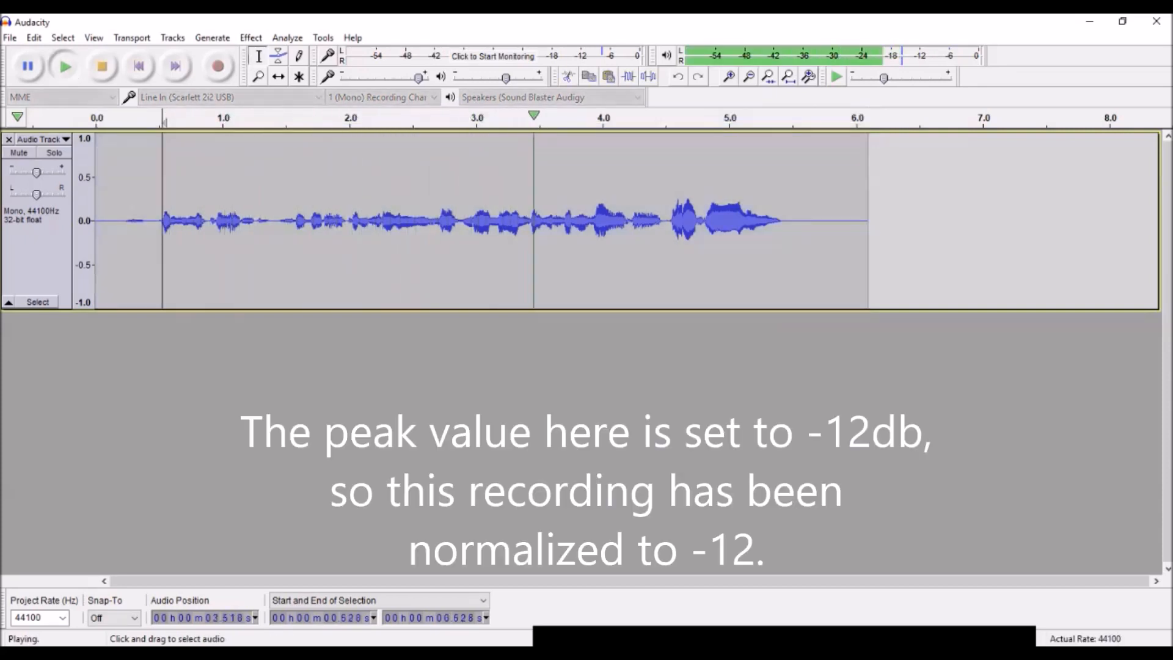
{"action": "key", "text": "space"}
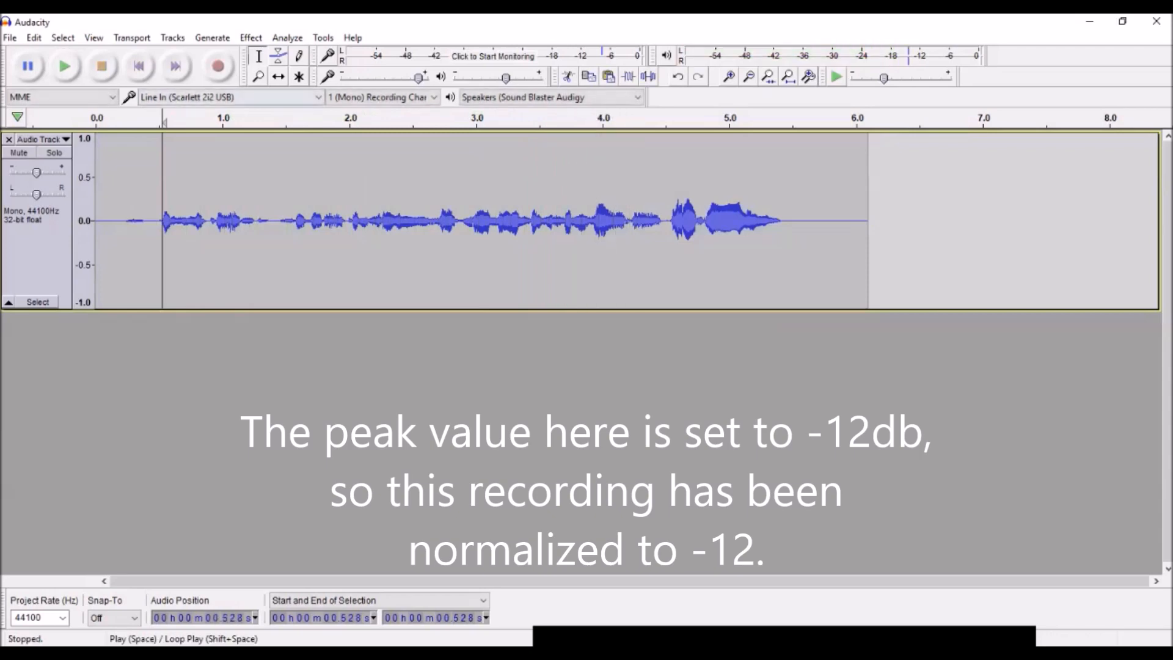
{"action": "left_click", "coordinate": [34, 38]}
{"action": "left_click", "coordinate": [61, 52]}
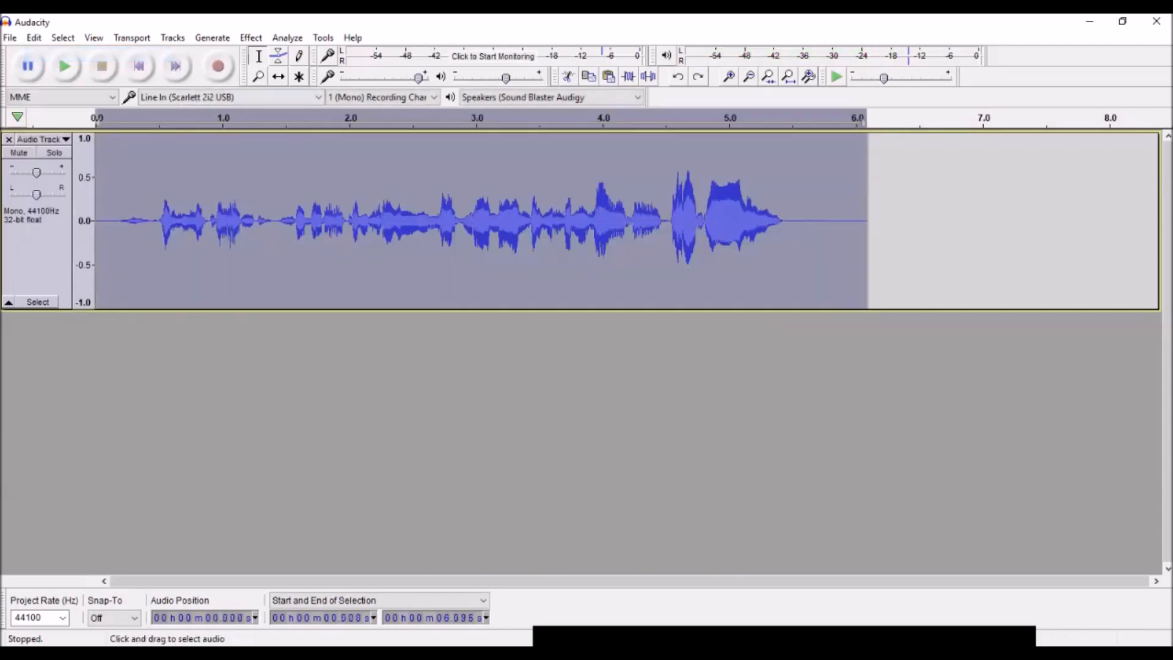
Normalize the whole clip to a peak amplitude of -3 dB with DC offset removal on.
{"action": "left_click", "coordinate": [250, 37]}
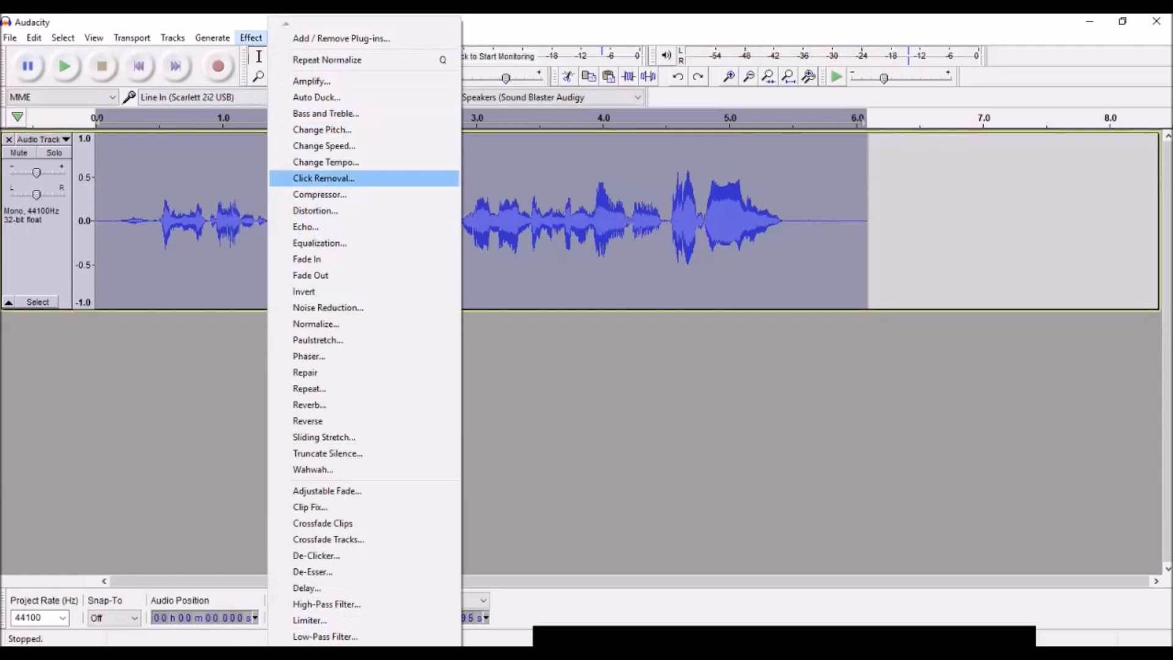
{"action": "left_click", "coordinate": [316, 323]}
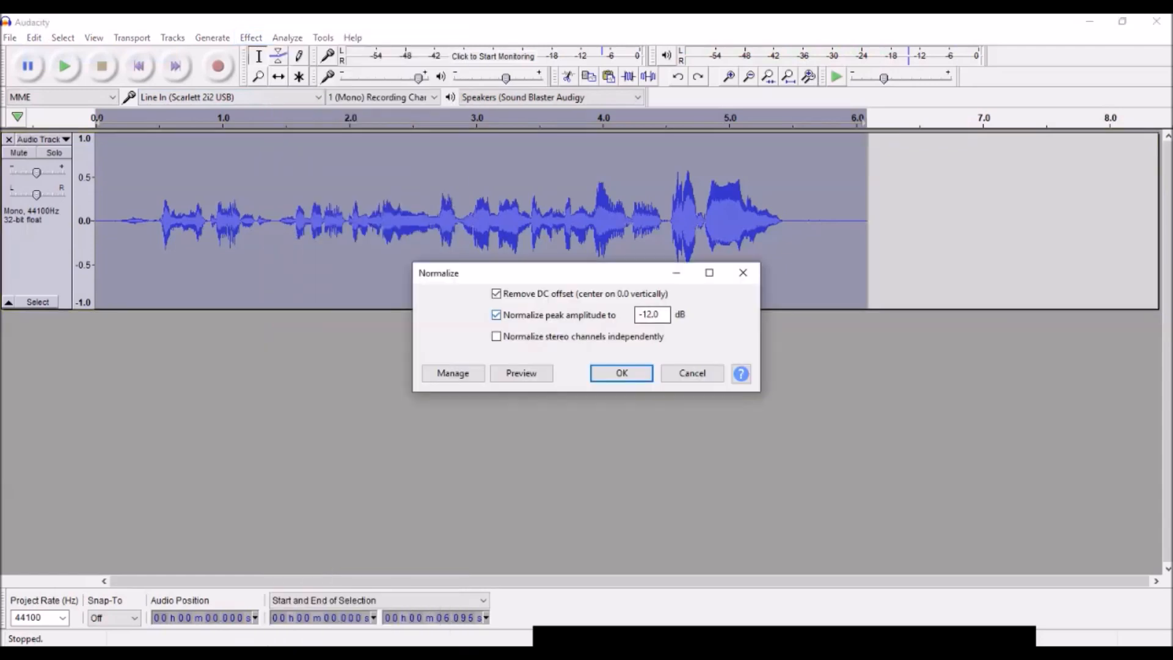
{"action": "left_click_drag", "start_coordinate": [642, 315], "coordinate": [652, 314]}
{"action": "type", "text": "3"}
{"action": "key", "text": "Return"}
Play the whole clip, and play the loud section from about 4.4 to 5.2 seconds.
{"action": "key", "text": "space"}
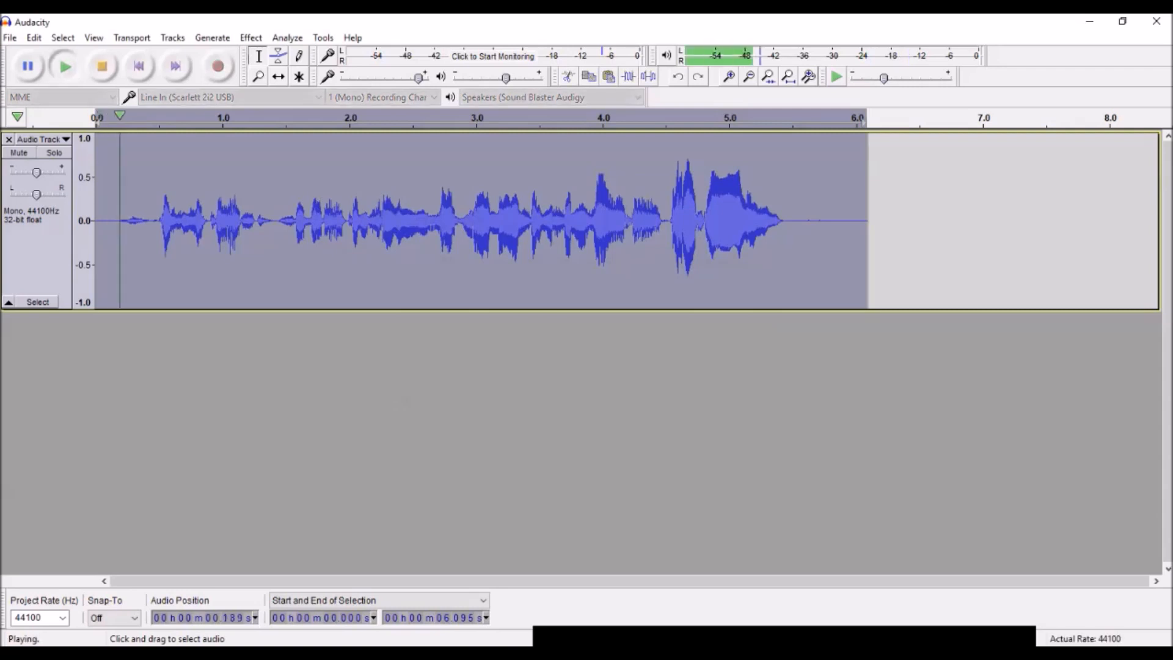
{"action": "key", "text": "space"}
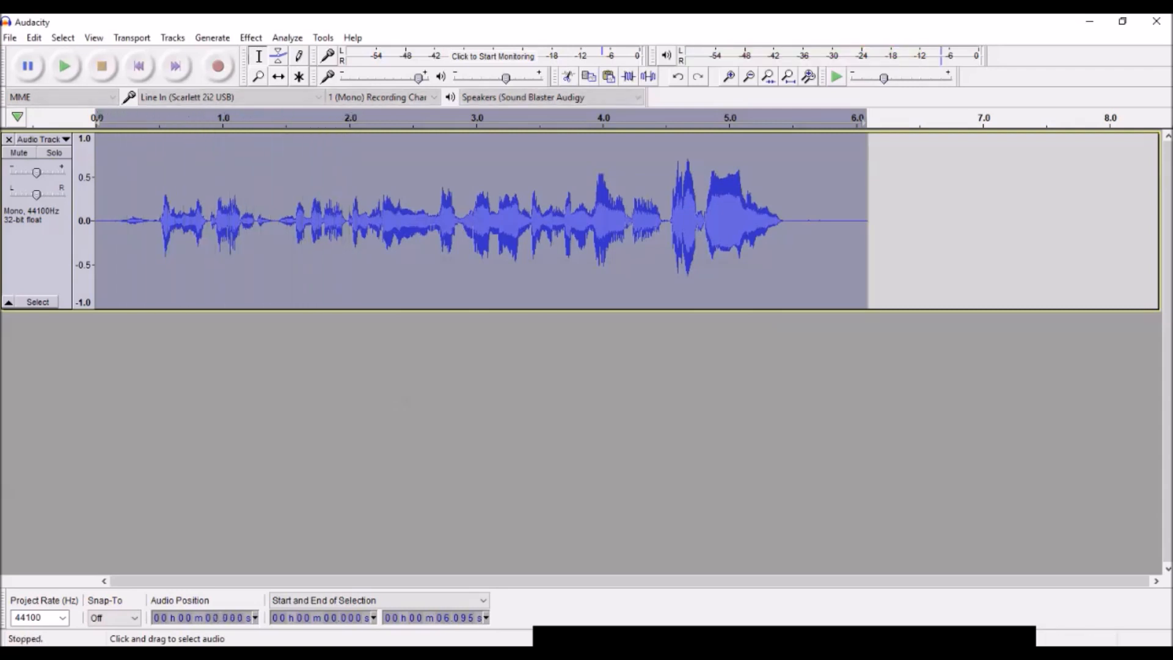
{"action": "left_click_drag", "start_coordinate": [656, 220], "coordinate": [748, 220]}
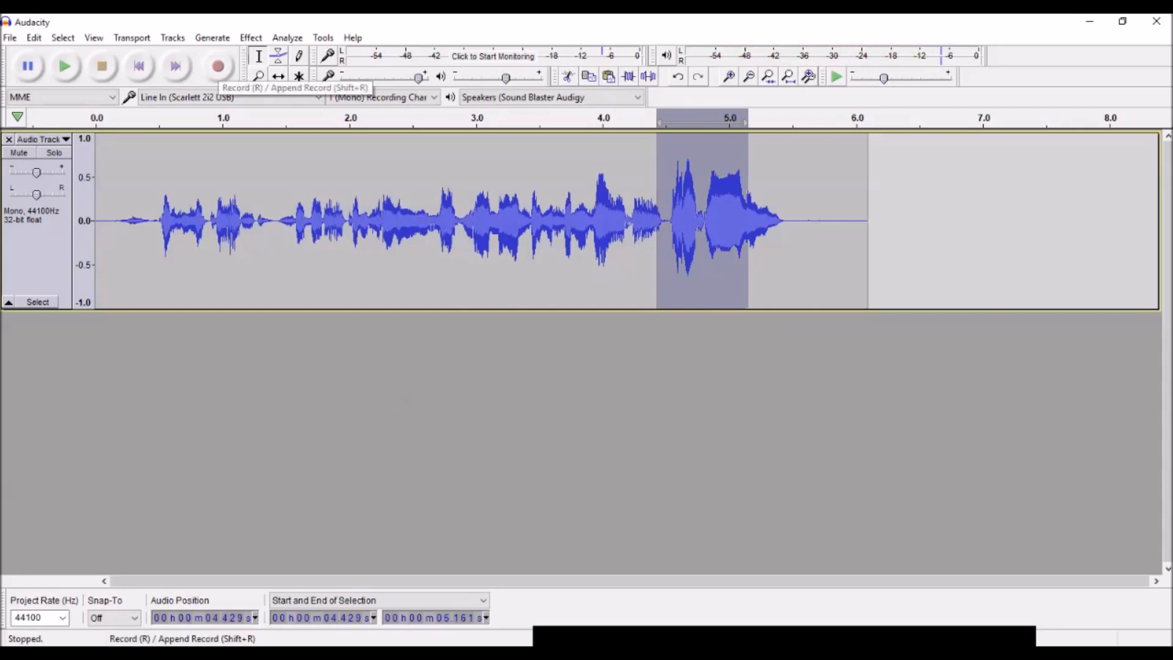
{"action": "key", "text": "space"}
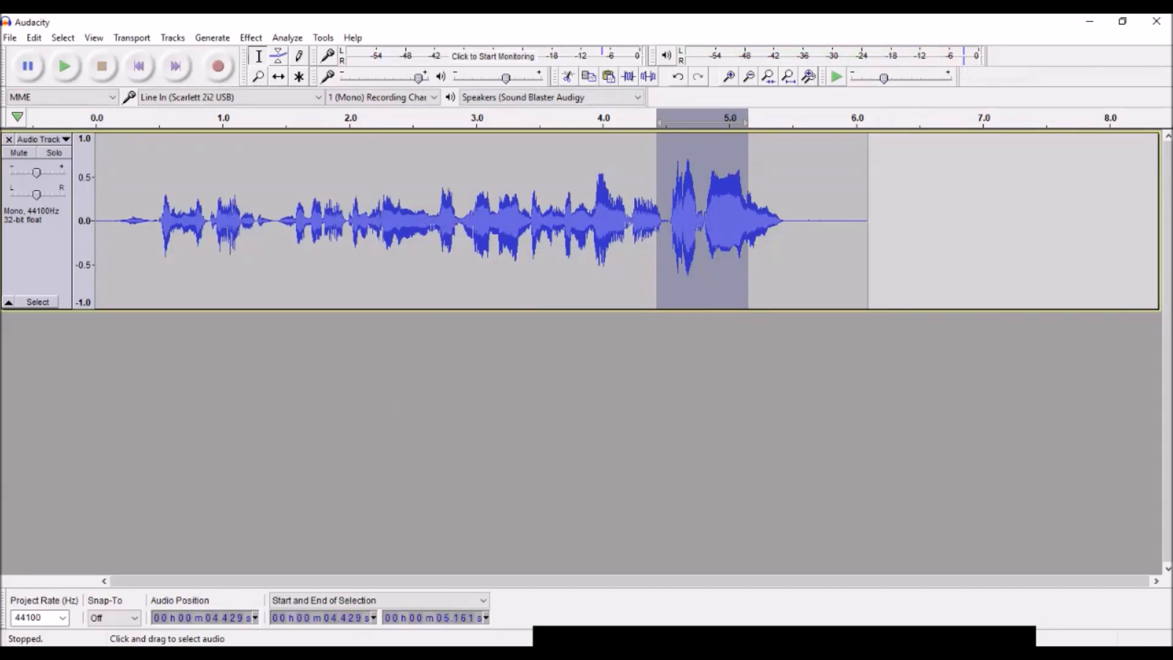
Amplify the peak between about 4.5 and 4.75 seconds by 2.4 dB without allowing clipping, and clear the selection.
{"action": "left_click", "coordinate": [564, 220]}
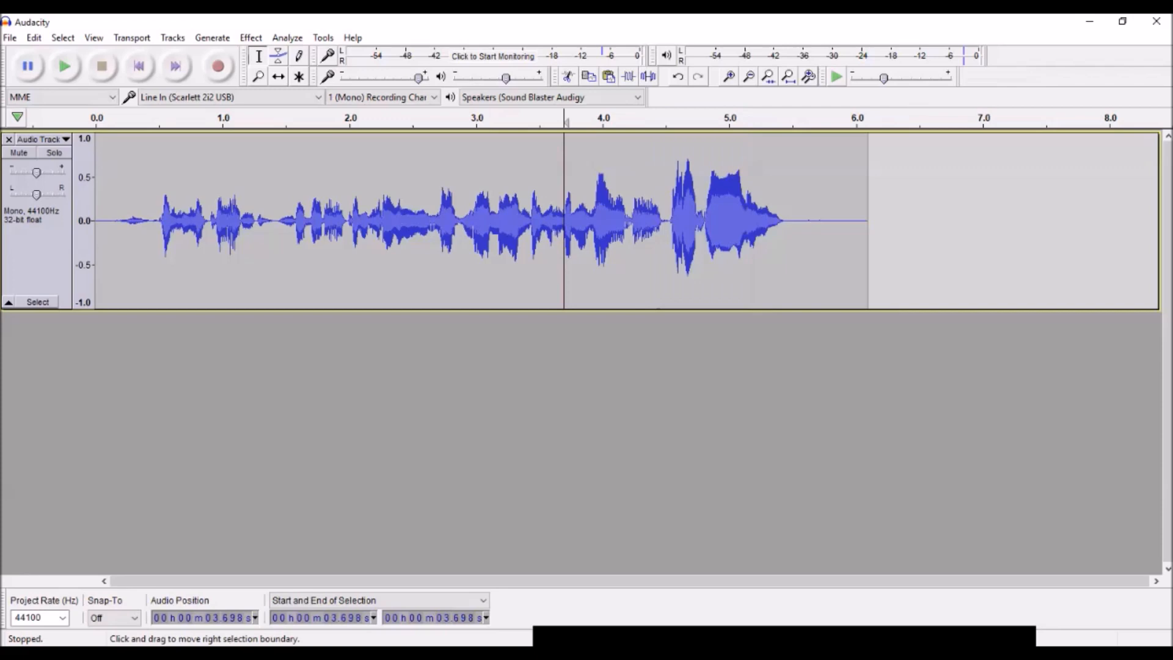
{"action": "left_click_drag", "start_coordinate": [666, 221], "coordinate": [697, 220]}
{"action": "left_click", "coordinate": [250, 38]}
{"action": "left_click", "coordinate": [310, 80]}
{"action": "left_click_drag", "start_coordinate": [596, 310], "coordinate": [593, 310]}
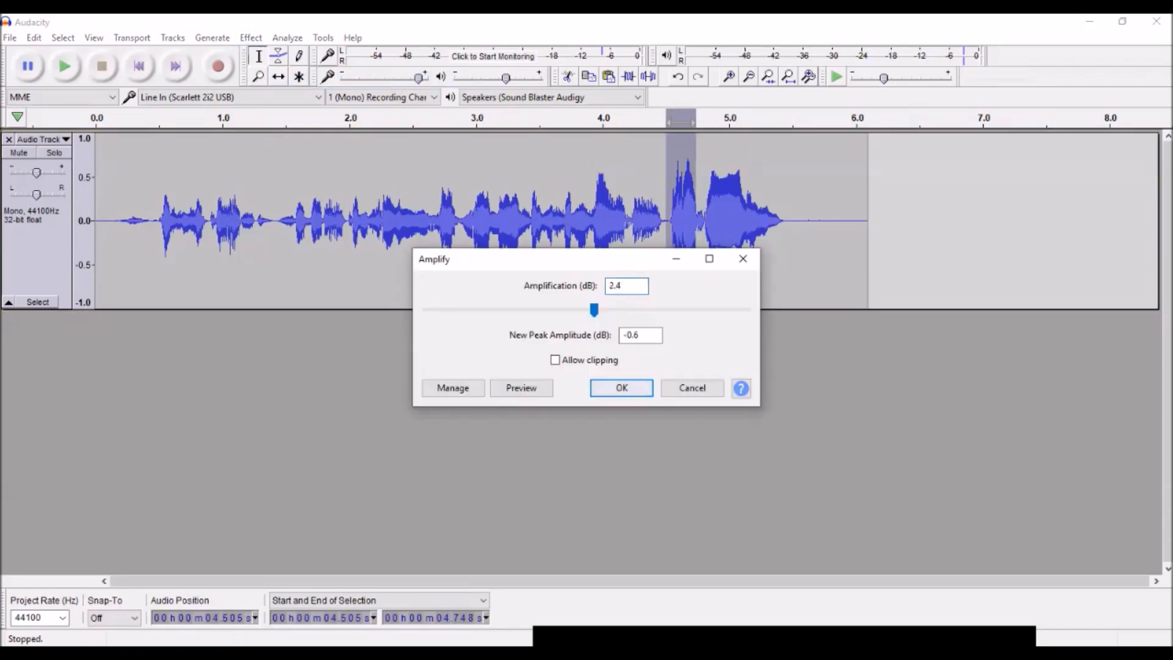
{"action": "key", "text": "Return"}
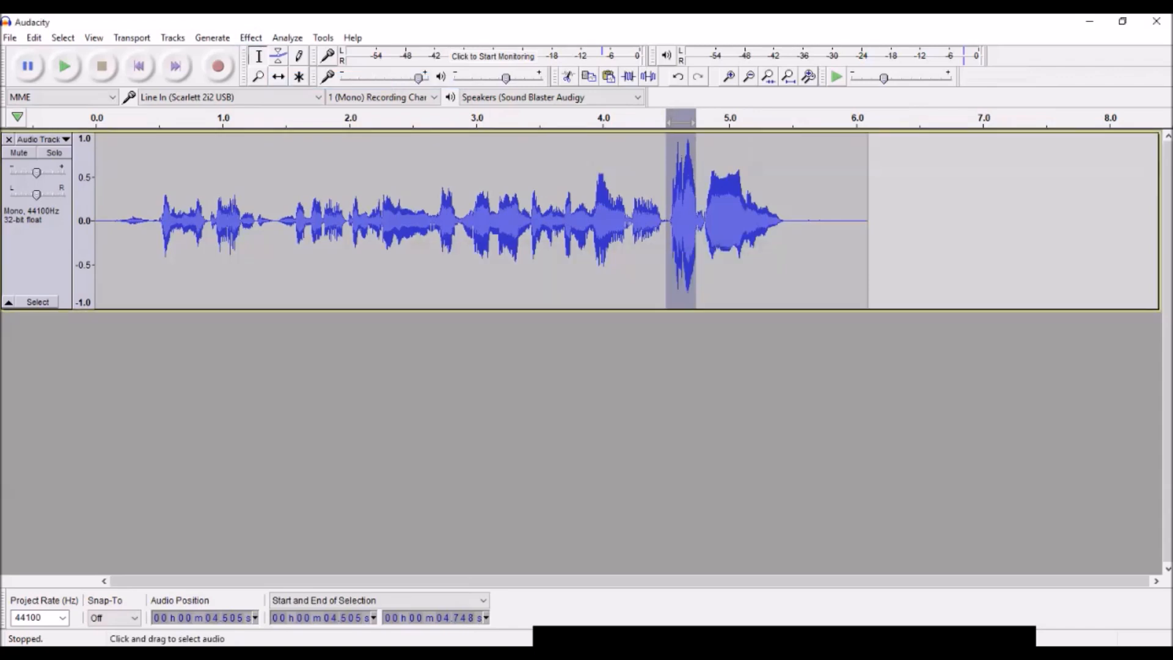
{"action": "left_click", "coordinate": [613, 244]}
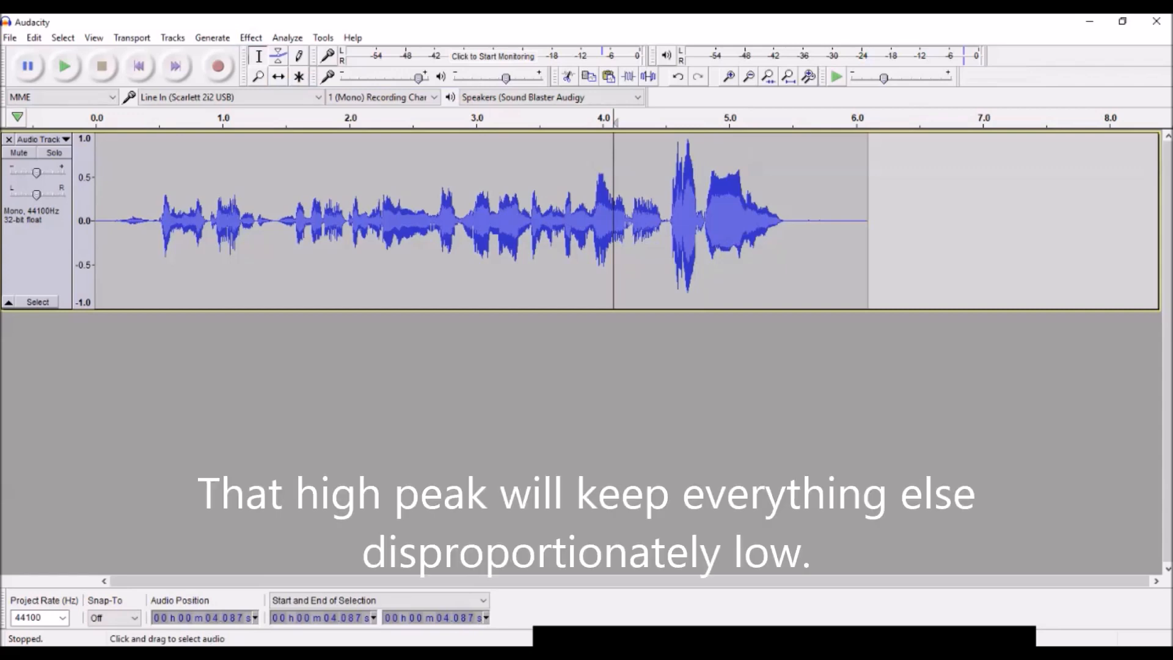
Amplify the peak between about 4.52 and 4.77 seconds by -1.5 dB, and repeat the effect once.
{"action": "left_click_drag", "start_coordinate": [668, 220], "coordinate": [699, 220]}
{"action": "left_click", "coordinate": [250, 37]}
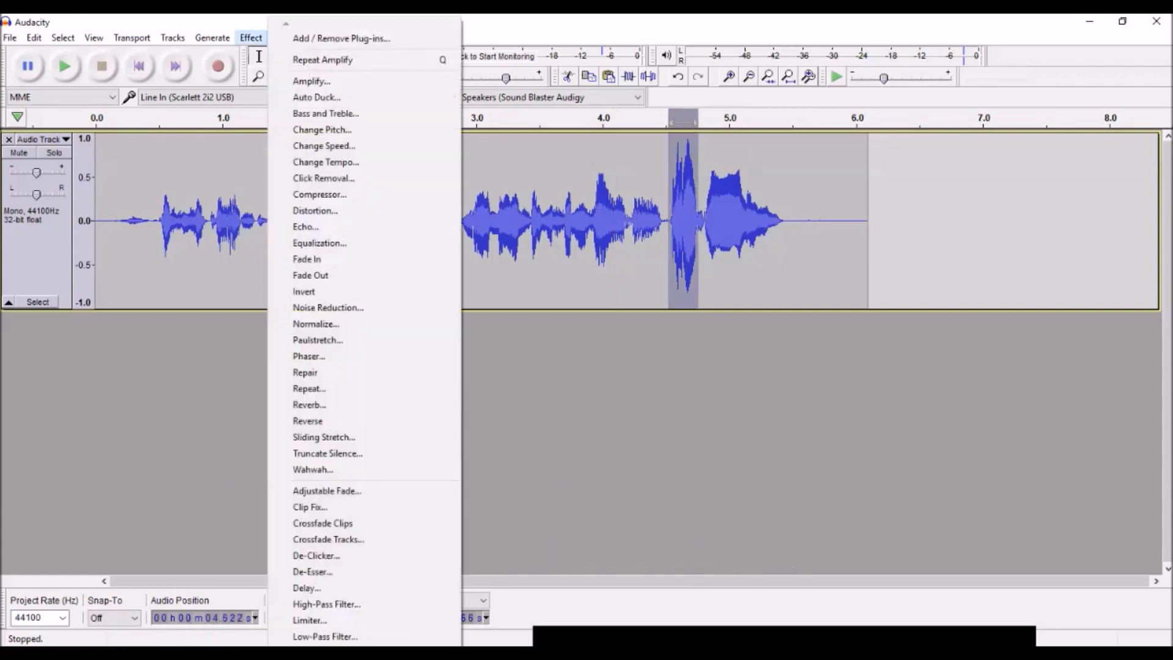
{"action": "left_click", "coordinate": [311, 81]}
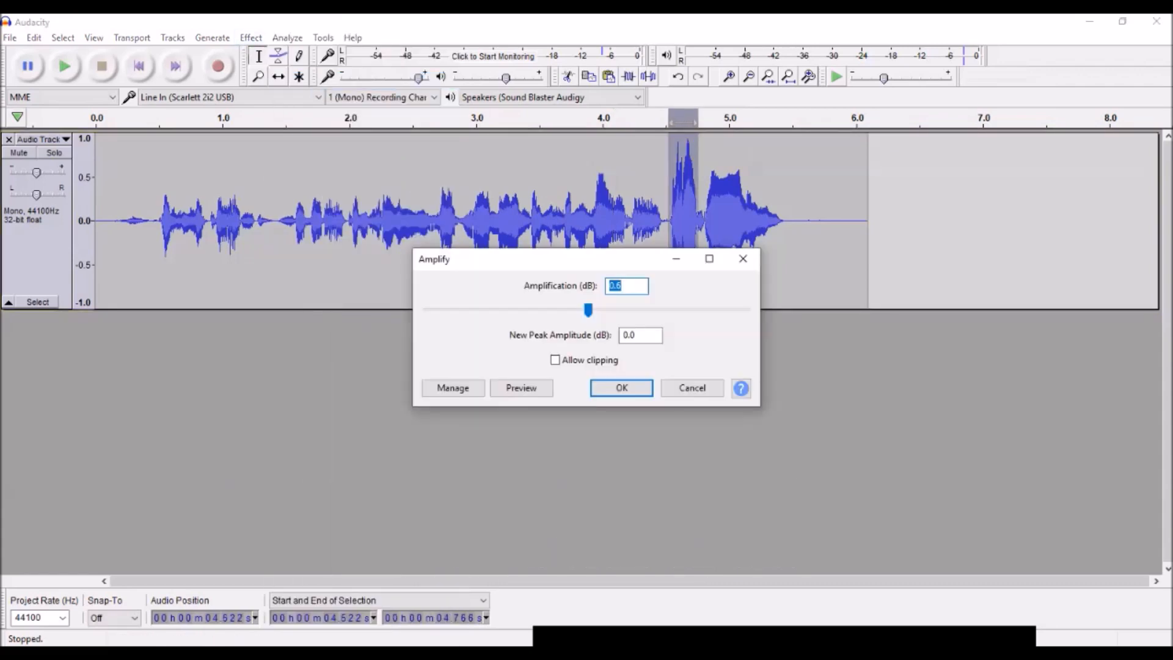
{"action": "type", "text": "1.5"}
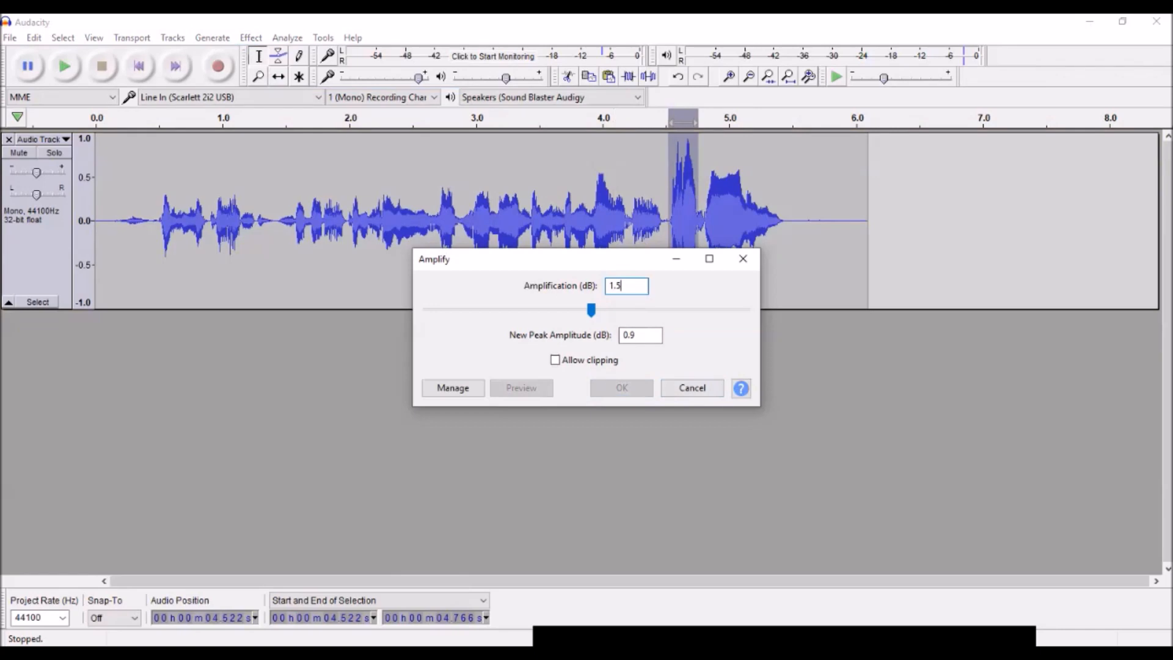
{"action": "left_click", "coordinate": [609, 285]}
{"action": "type", "text": "-"}
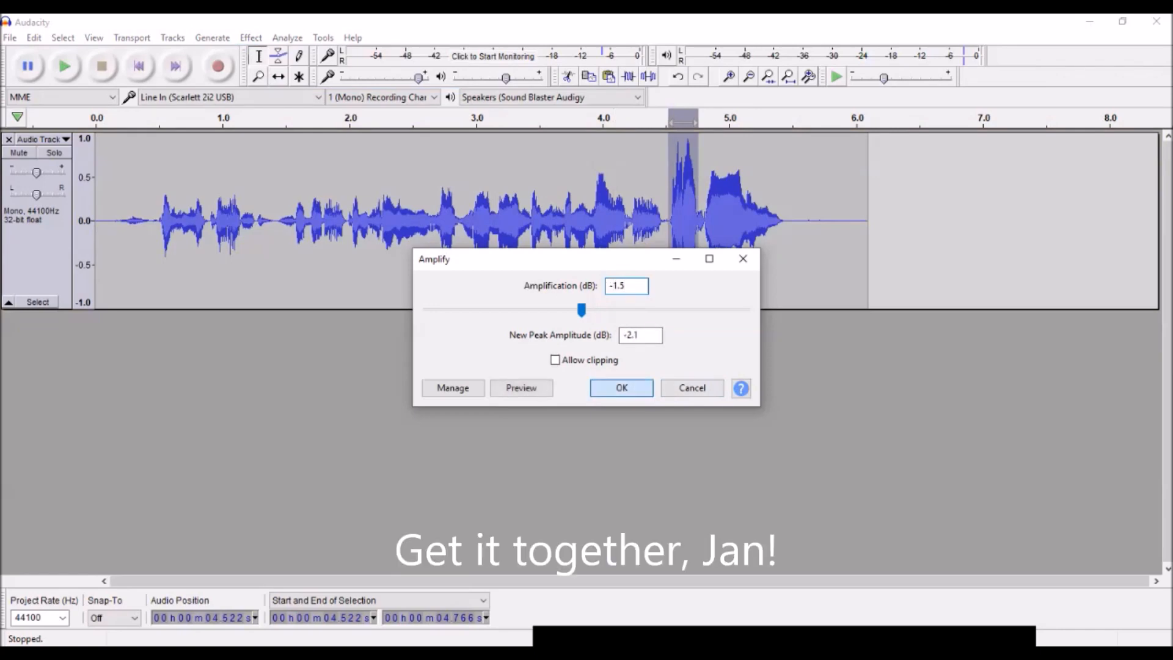
{"action": "key", "text": "Return"}
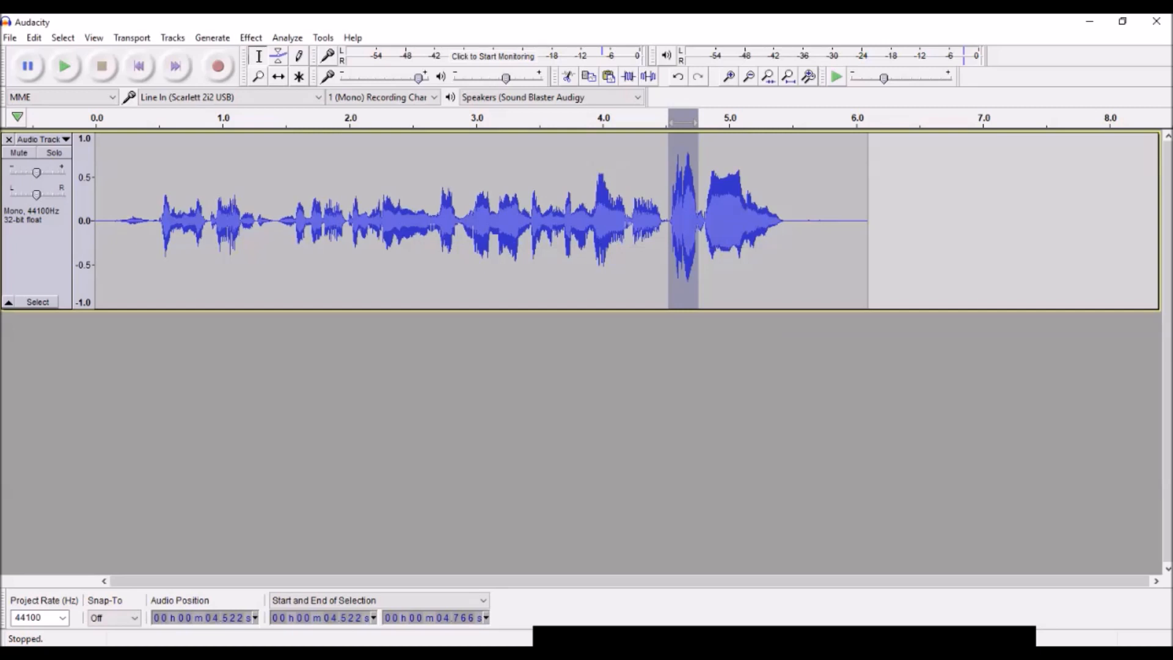
{"action": "key", "text": "ctrl+r"}
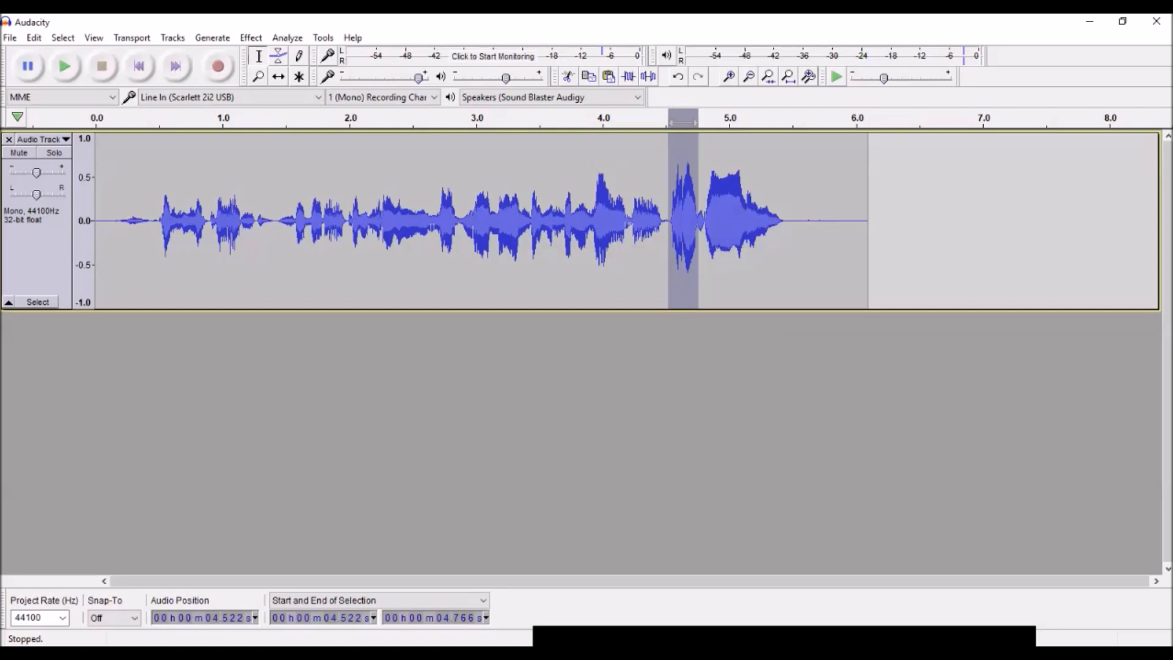